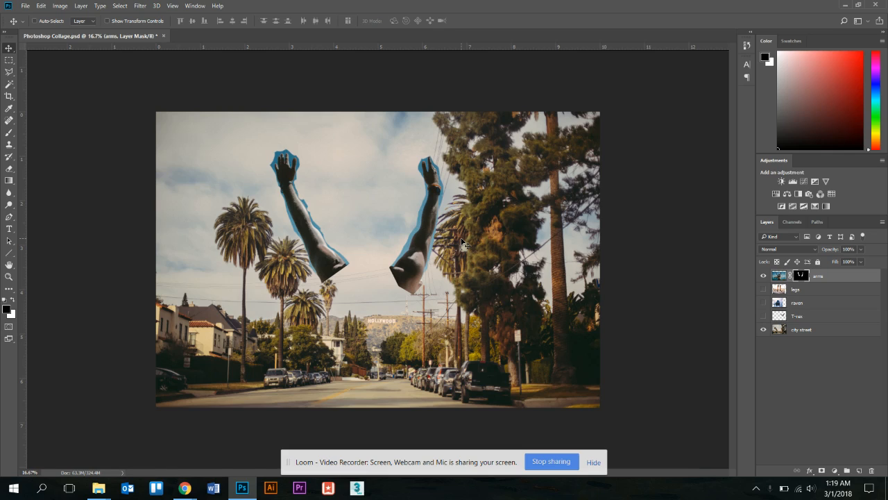
- Load the arms layer's mask as a selection around both raised arms
{"action": "key", "text": "ctrl"}
{"action": "scroll", "coordinate": [464, 243], "scroll_direction": "up", "scroll_amount": 4}
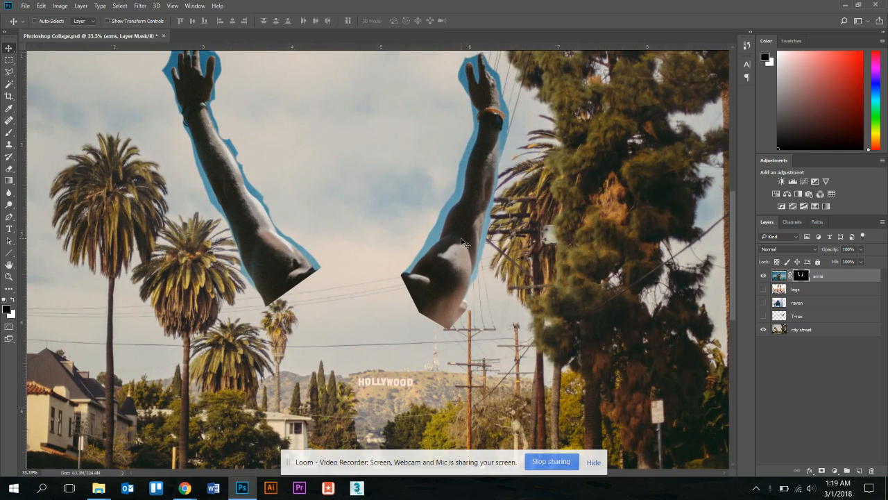
{"action": "scroll", "coordinate": [395, 136], "scroll_direction": "up", "scroll_amount": 2}
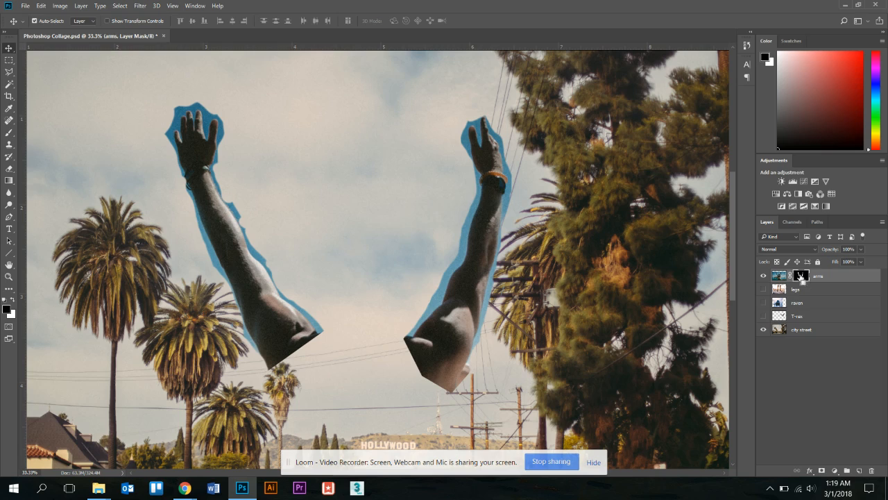
{"action": "key", "text": "ctrl"}
{"action": "left_click", "coordinate": [803, 276], "text": "ctrl"}
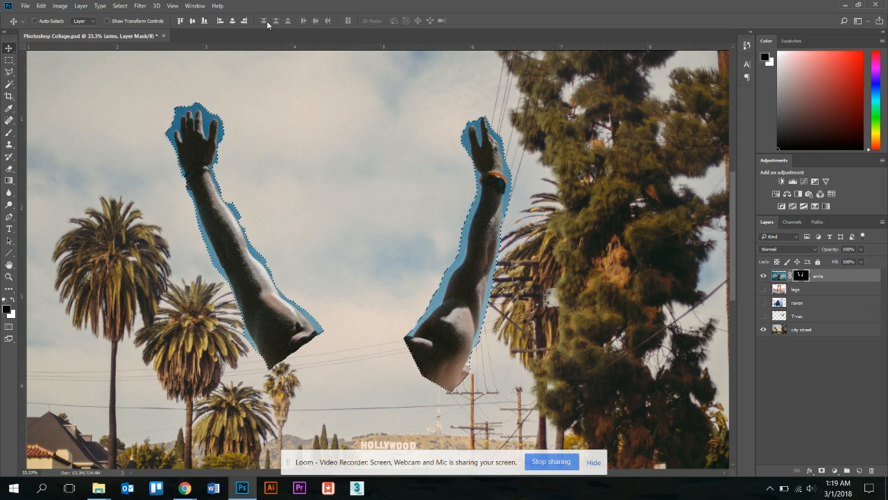
{"action": "left_click", "coordinate": [118, 6]}
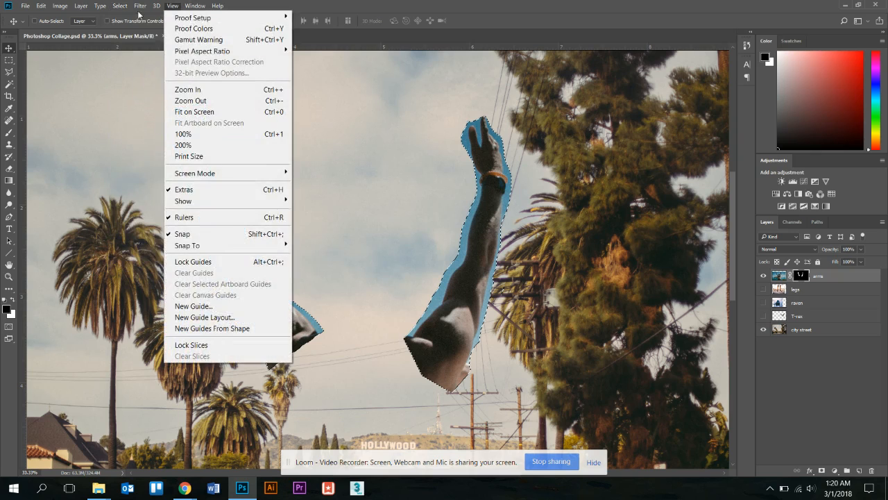
{"action": "left_click", "coordinate": [147, 146]}
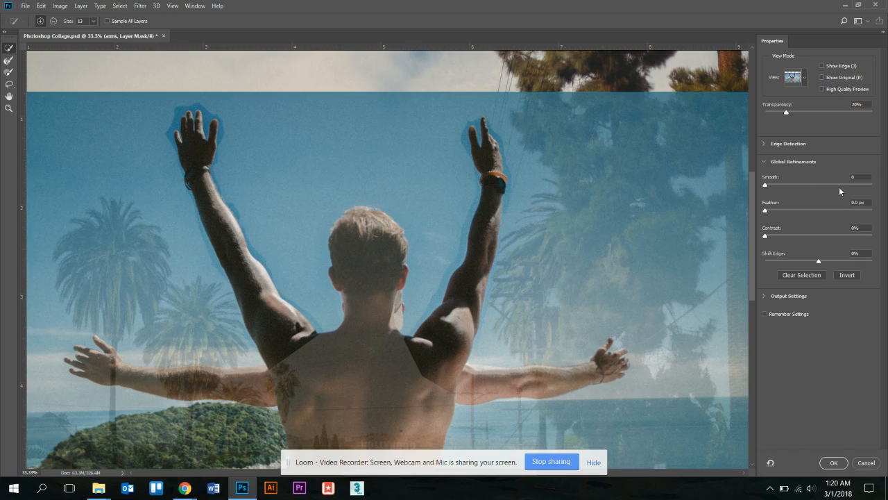
{"action": "left_click", "coordinate": [865, 463]}
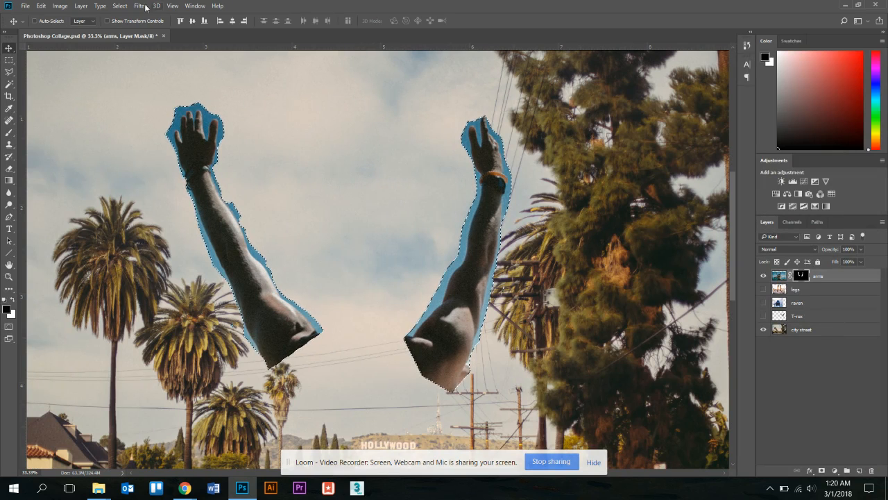
{"action": "left_click", "coordinate": [120, 6]}
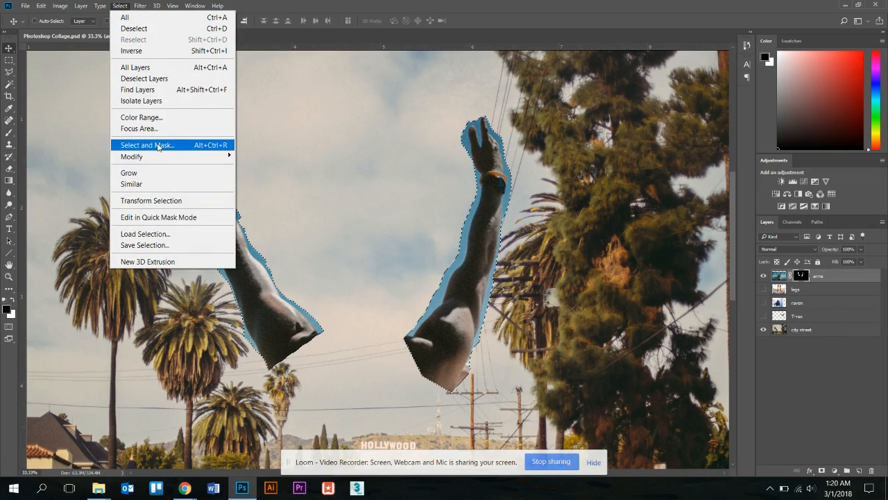
{"action": "left_click", "coordinate": [158, 146], "text": "shift"}
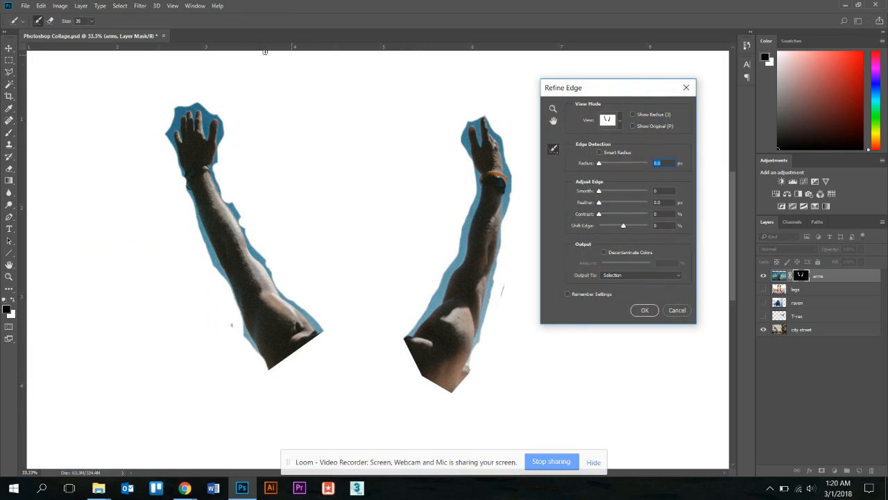
{"action": "left_click", "coordinate": [673, 307]}
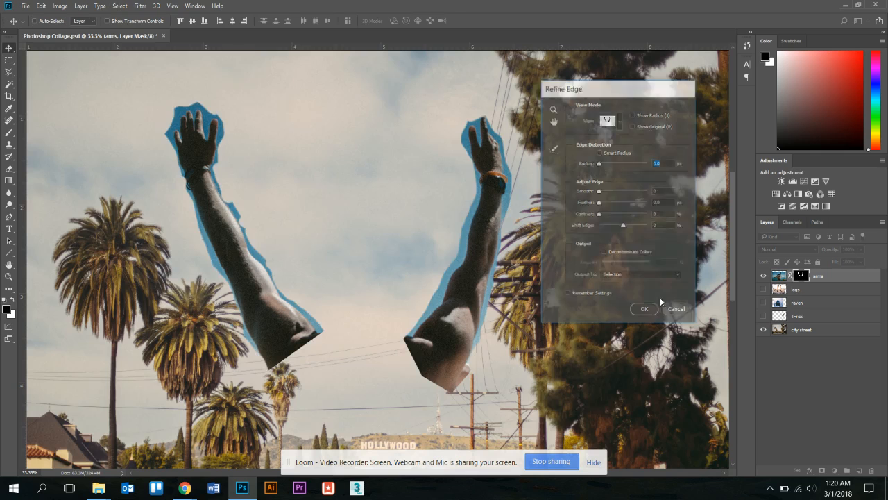
- Open the classic Refine Edge dialog for the arms selection and set the refine brush size to 81
{"action": "left_click", "coordinate": [120, 6]}
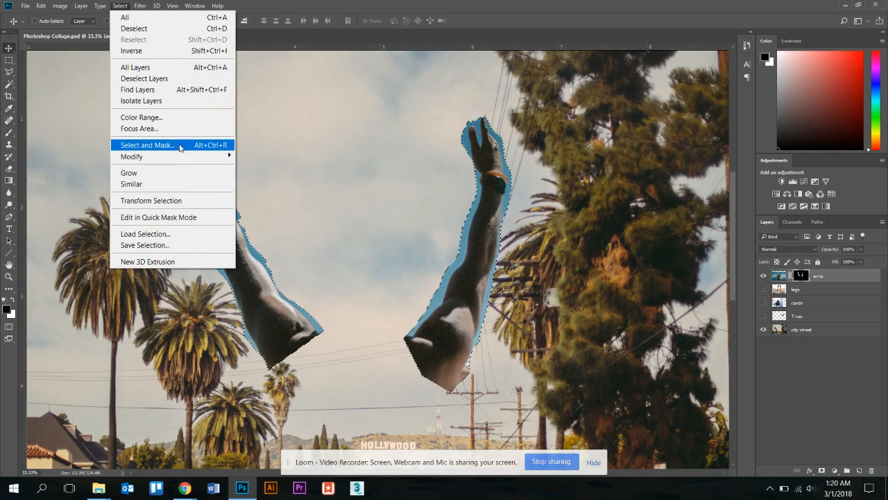
{"action": "left_click", "coordinate": [157, 148], "text": "shift"}
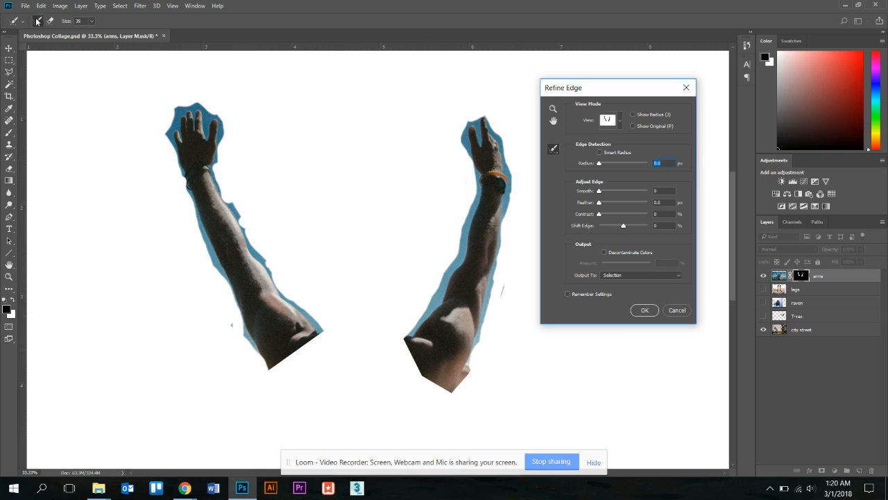
{"action": "left_click", "coordinate": [90, 22]}
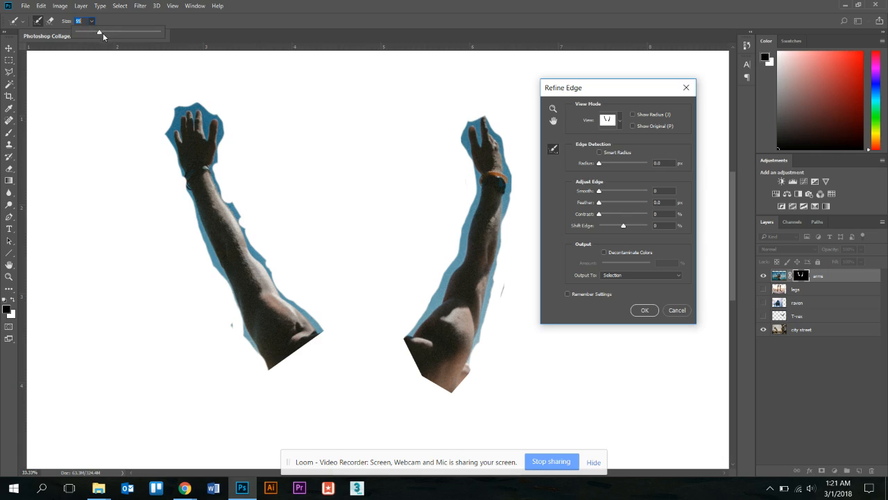
{"action": "left_click_drag", "start_coordinate": [109, 34], "coordinate": [109, 33]}
{"action": "left_click", "coordinate": [111, 22]}
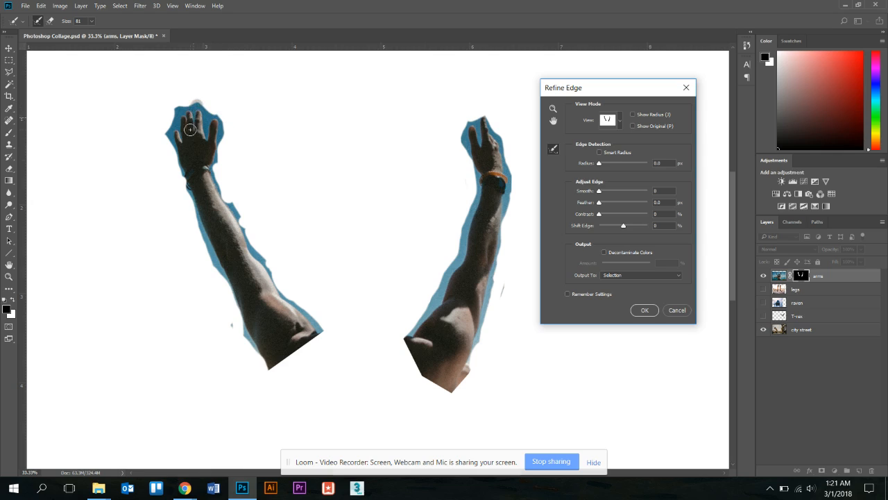
- Brush the Refine Radius tool over the blue fringe around the hand and both edges of the arm above the palm trees
{"action": "mouse_move", "coordinate": [196, 107]}
{"action": "left_mouse_down"}
{"action": "mouse_move", "coordinate": [169, 126]}
{"action": "mouse_move", "coordinate": [178, 125]}
{"action": "mouse_move", "coordinate": [181, 137]}
{"action": "mouse_move", "coordinate": [169, 131]}
{"action": "mouse_move", "coordinate": [188, 178]}
{"action": "left_mouse_up"}
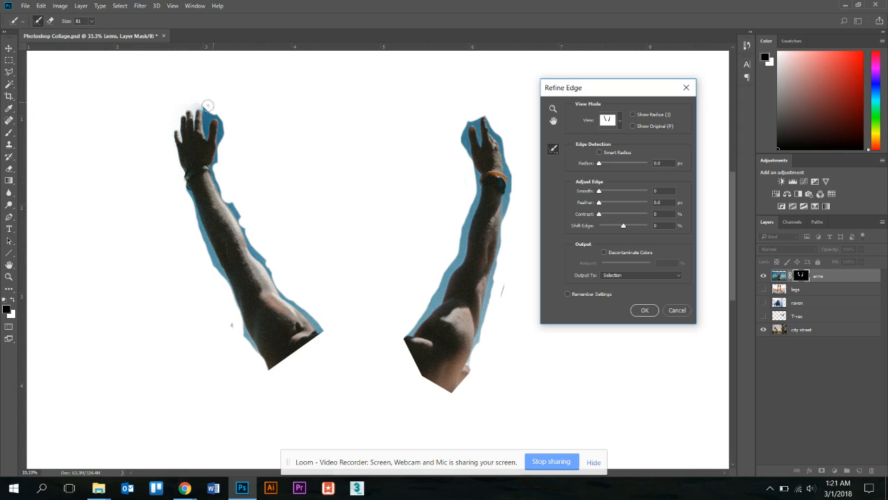
{"action": "mouse_move", "coordinate": [203, 104]}
{"action": "left_mouse_down"}
{"action": "mouse_move", "coordinate": [205, 136]}
{"action": "mouse_move", "coordinate": [216, 116]}
{"action": "mouse_move", "coordinate": [222, 129]}
{"action": "mouse_move", "coordinate": [213, 171]}
{"action": "mouse_move", "coordinate": [224, 201]}
{"action": "mouse_move", "coordinate": [251, 233]}
{"action": "mouse_move", "coordinate": [245, 221]}
{"action": "mouse_move", "coordinate": [284, 295]}
{"action": "mouse_move", "coordinate": [326, 337]}
{"action": "left_mouse_up"}
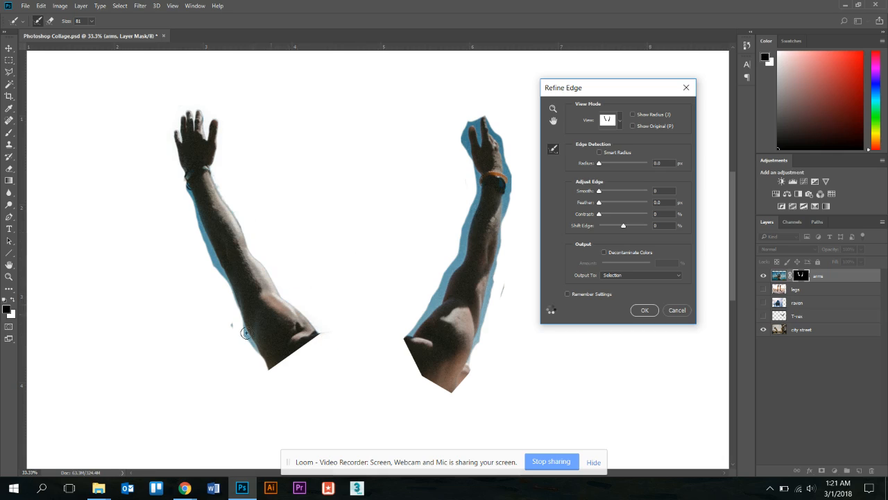
{"action": "left_click_drag", "start_coordinate": [233, 320], "coordinate": [271, 369]}
{"action": "left_click_drag", "start_coordinate": [245, 343], "coordinate": [247, 344]}
{"action": "left_click_drag", "start_coordinate": [236, 304], "coordinate": [185, 172]}
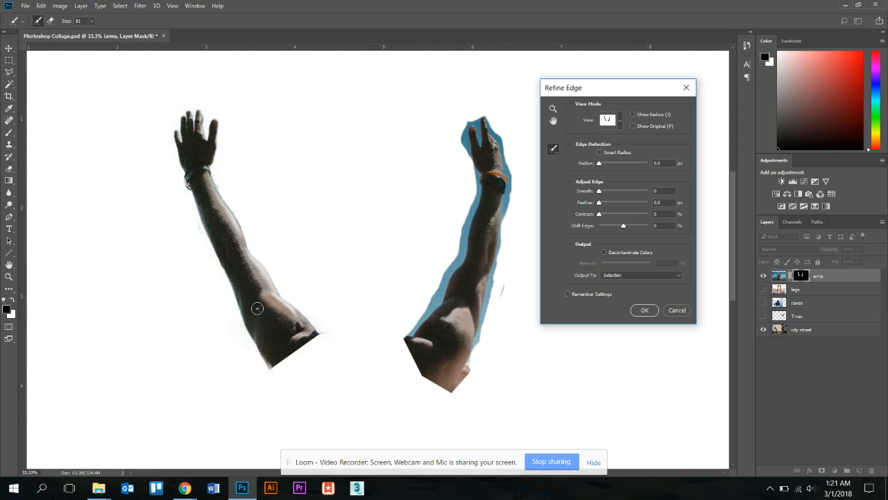
{"action": "left_click_drag", "start_coordinate": [199, 216], "coordinate": [204, 239]}
- Brush away the blue fringe around the other arm and its hand, and apply the edge refinement as a selection
{"action": "mouse_move", "coordinate": [409, 334]}
{"action": "left_mouse_down"}
{"action": "mouse_move", "coordinate": [451, 293]}
{"action": "mouse_move", "coordinate": [431, 304]}
{"action": "mouse_move", "coordinate": [471, 247]}
{"action": "mouse_move", "coordinate": [472, 235]}
{"action": "mouse_move", "coordinate": [460, 252]}
{"action": "mouse_move", "coordinate": [462, 230]}
{"action": "mouse_move", "coordinate": [487, 184]}
{"action": "mouse_move", "coordinate": [468, 215]}
{"action": "mouse_move", "coordinate": [484, 179]}
{"action": "mouse_move", "coordinate": [474, 167]}
{"action": "mouse_move", "coordinate": [473, 181]}
{"action": "mouse_move", "coordinate": [484, 127]}
{"action": "left_mouse_up"}
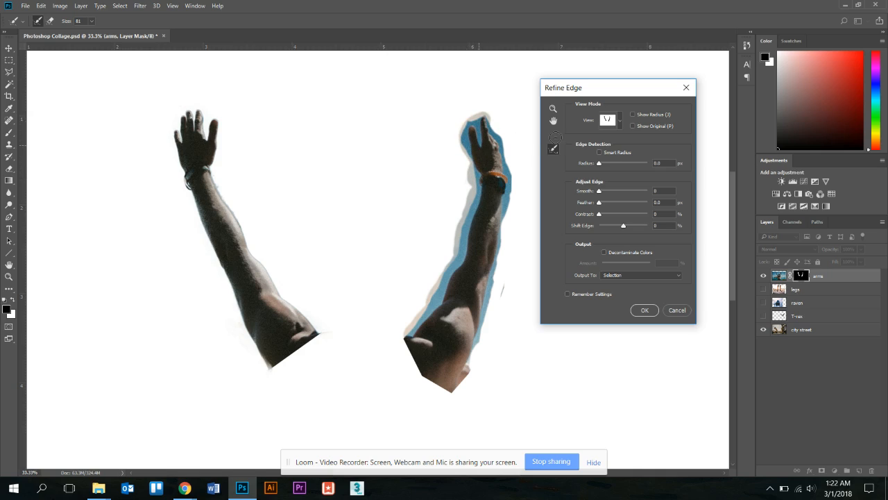
{"action": "left_click_drag", "start_coordinate": [555, 137], "coordinate": [557, 141]}
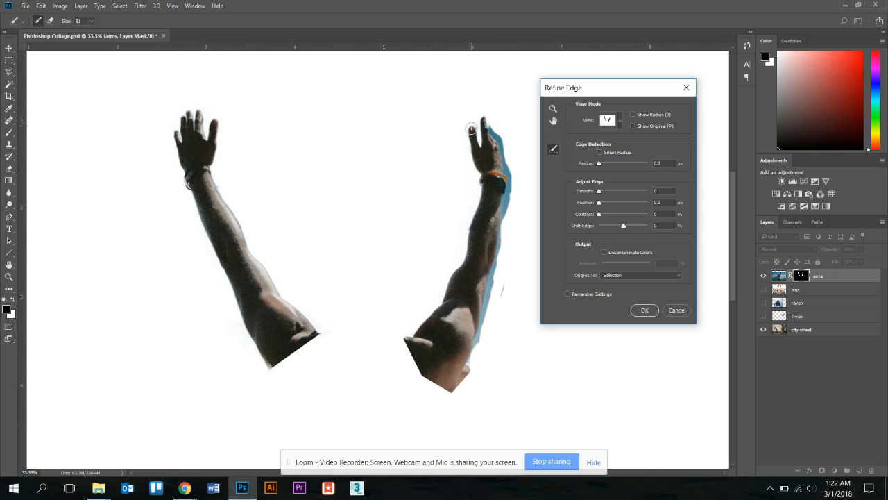
{"action": "mouse_move", "coordinate": [472, 129]}
{"action": "left_mouse_down"}
{"action": "mouse_move", "coordinate": [489, 117]}
{"action": "mouse_move", "coordinate": [501, 132]}
{"action": "mouse_move", "coordinate": [494, 135]}
{"action": "mouse_move", "coordinate": [510, 188]}
{"action": "mouse_move", "coordinate": [499, 237]}
{"action": "left_mouse_up"}
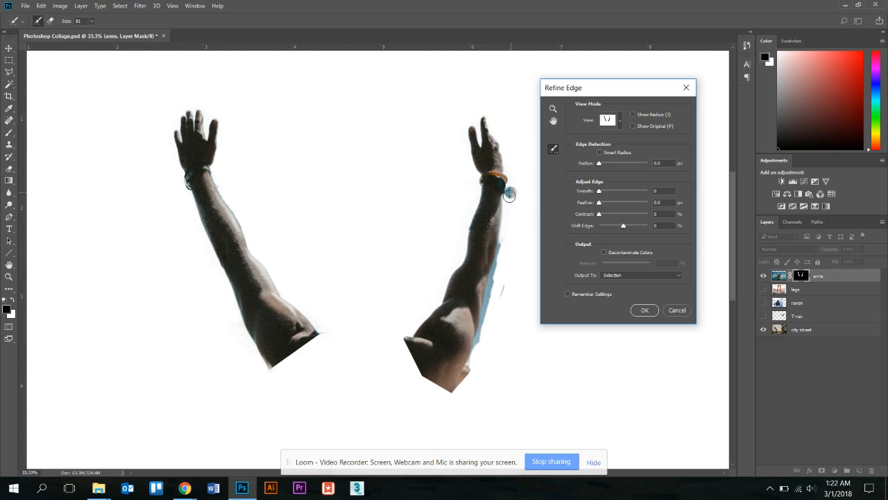
{"action": "mouse_move", "coordinate": [465, 178]}
{"action": "left_mouse_down"}
{"action": "mouse_move", "coordinate": [469, 238]}
{"action": "mouse_move", "coordinate": [494, 256]}
{"action": "mouse_move", "coordinate": [484, 311]}
{"action": "left_mouse_up"}
{"action": "left_click_drag", "start_coordinate": [502, 281], "coordinate": [484, 316]}
{"action": "left_click_drag", "start_coordinate": [485, 315], "coordinate": [466, 369]}
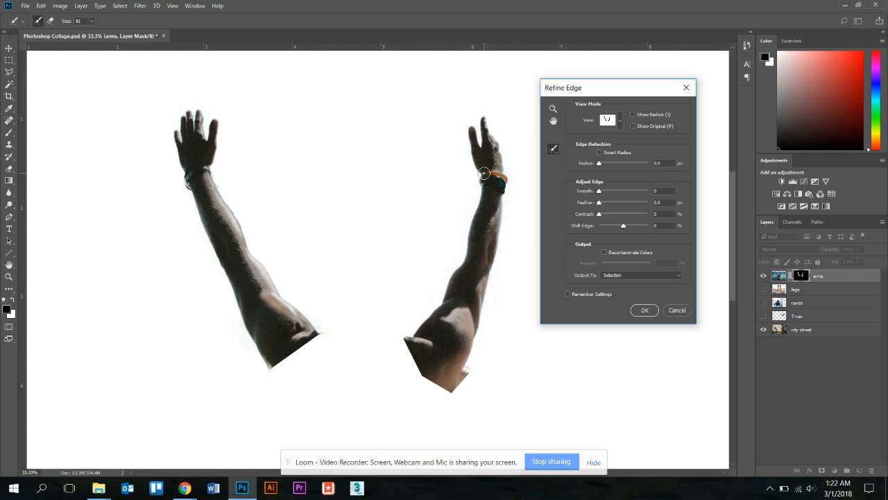
{"action": "key", "text": "ctrl+minus"}
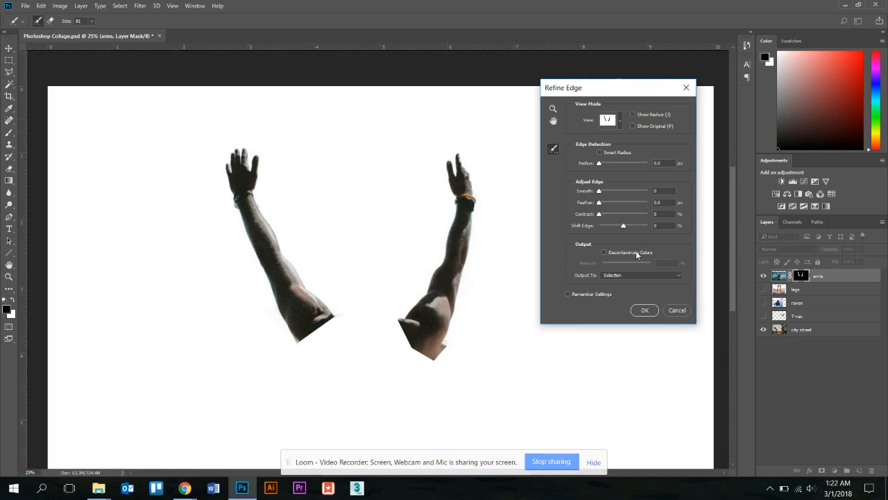
{"action": "mouse_move", "coordinate": [254, 197]}
{"action": "left_mouse_down"}
{"action": "mouse_move", "coordinate": [262, 213]}
{"action": "mouse_move", "coordinate": [255, 199]}
{"action": "left_mouse_up"}
{"action": "left_click", "coordinate": [646, 310]}
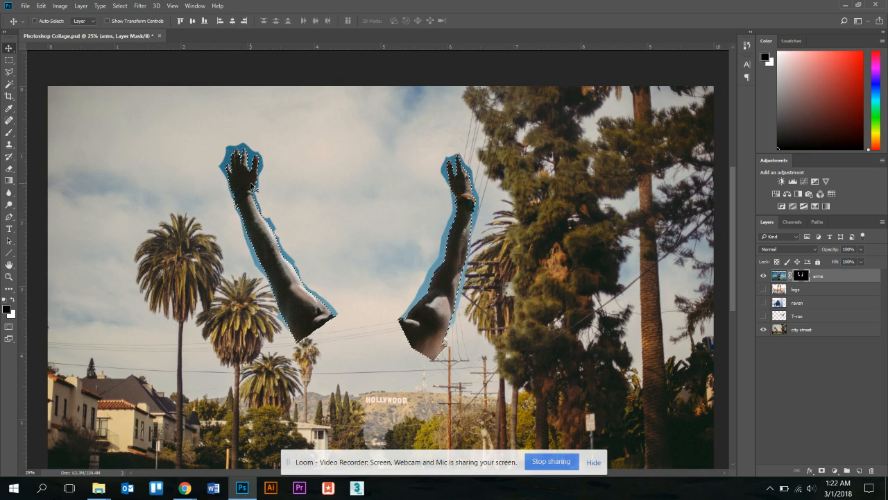
- Inspect the refined selection outline closely around the hands and both arms
{"action": "key", "text": "ctrl+plus"}
{"action": "key", "text": "ctrl+plus"}
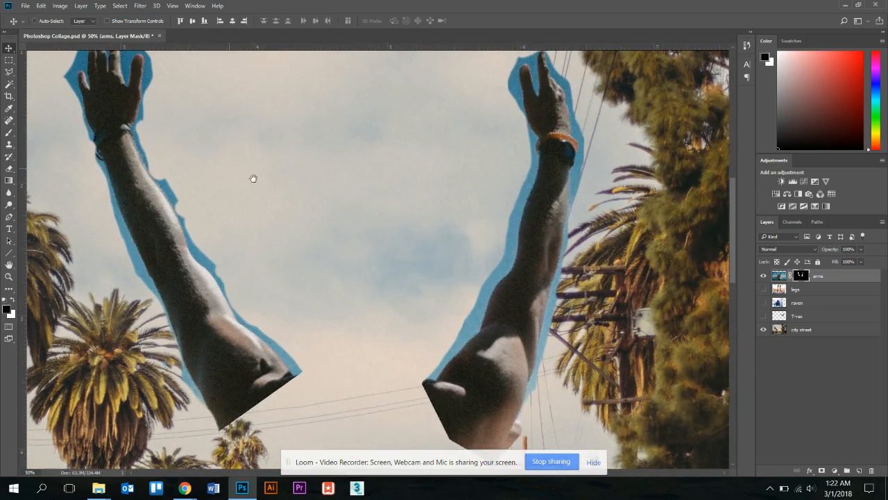
{"action": "left_click_drag", "start_coordinate": [254, 179], "coordinate": [337, 220]}
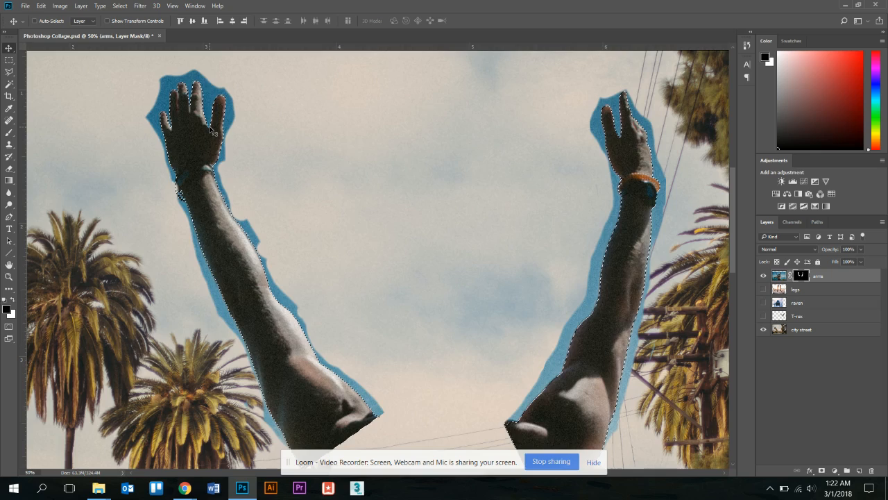
{"action": "key", "text": "ctrl+minus"}
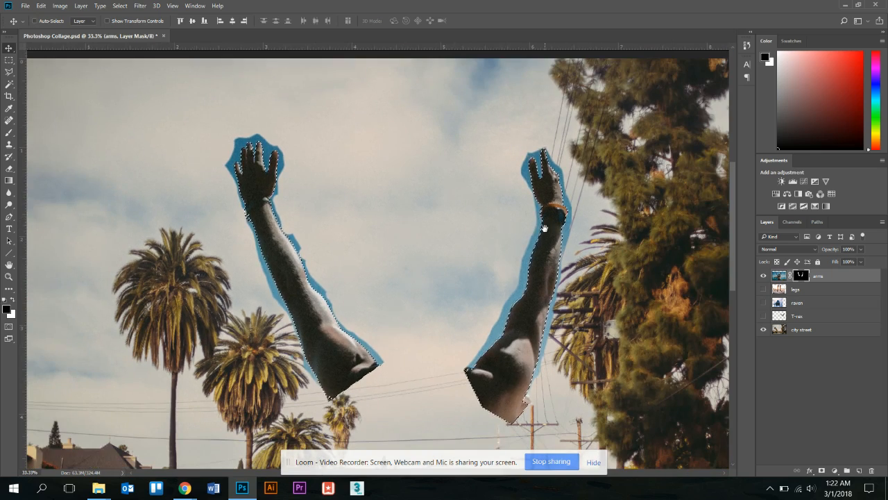
{"action": "key", "text": "ctrl+minus"}
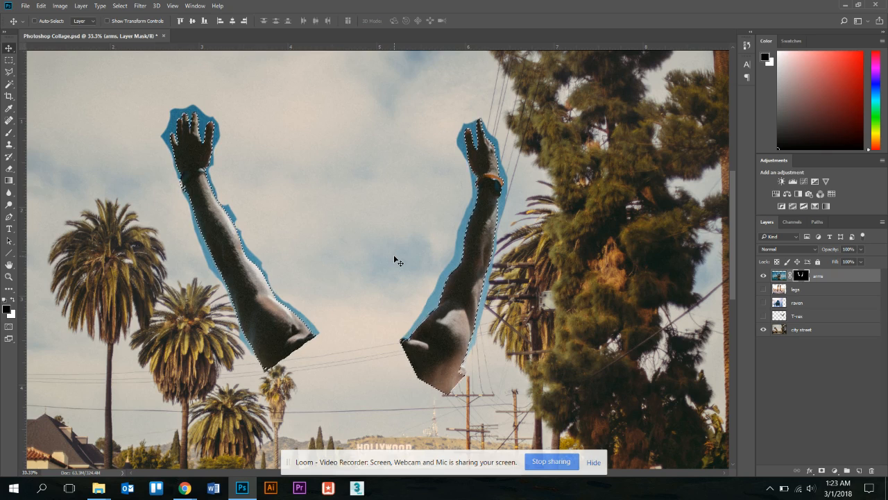
{"action": "scroll", "coordinate": [394, 259], "scroll_direction": "down", "scroll_amount": 2}
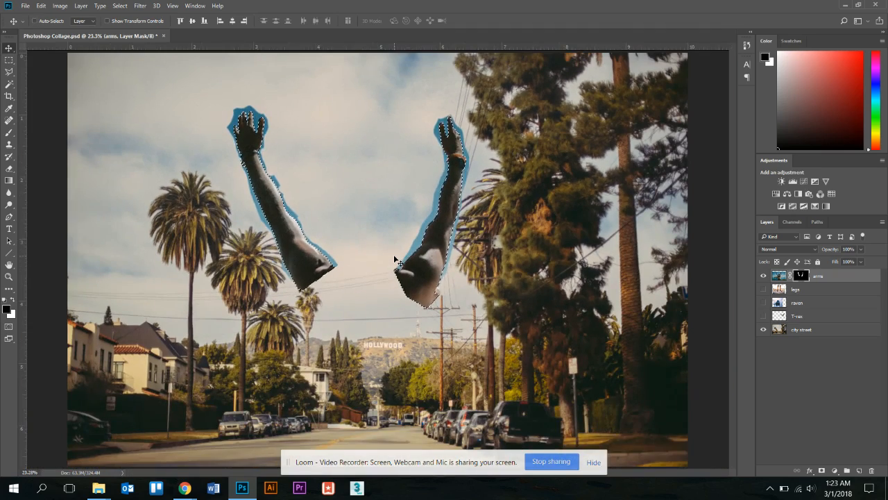
{"action": "scroll", "coordinate": [394, 259], "scroll_direction": "down", "scroll_amount": 1}
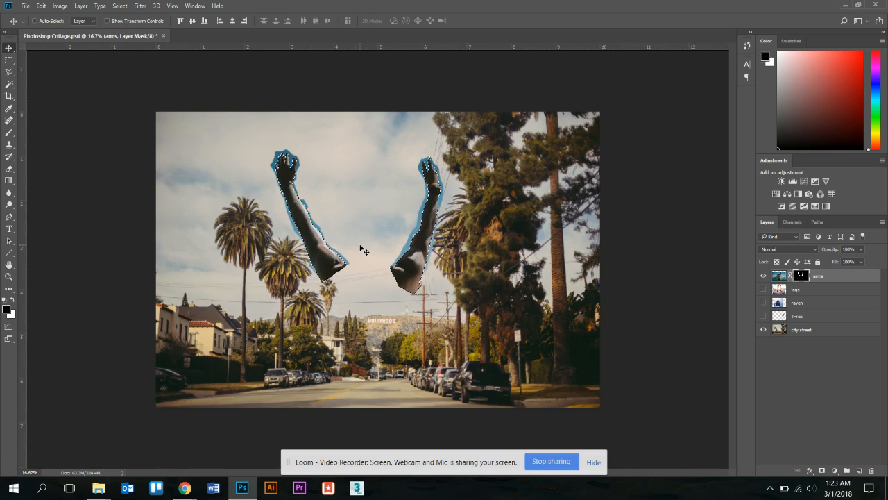
- Invert the selection to cover everything outside the refined arms
{"action": "key", "text": "ctrl+a"}
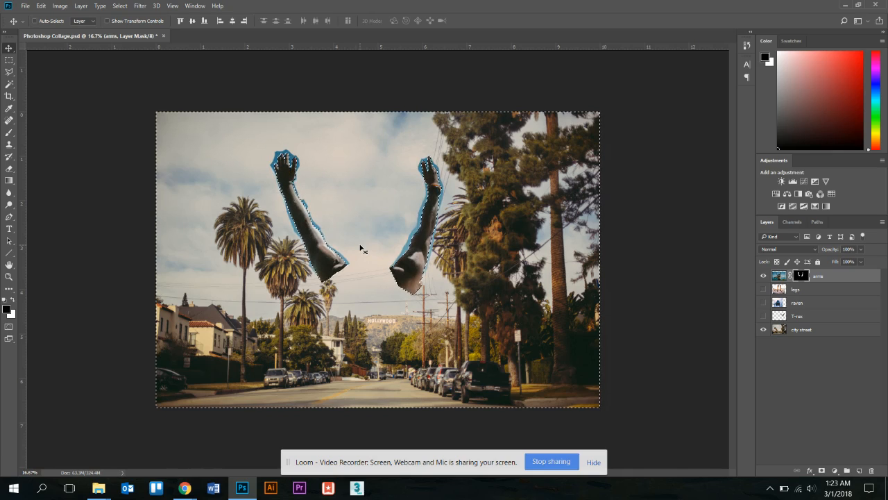
{"action": "key", "text": "ctrl+d"}
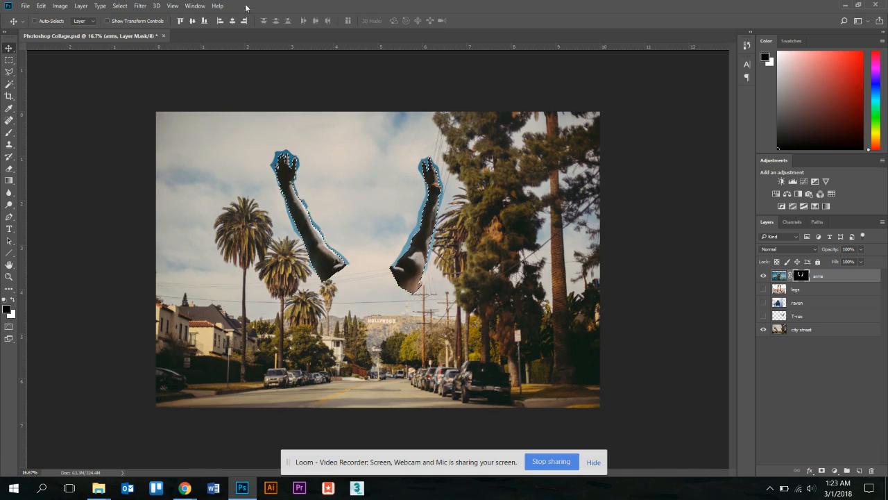
{"action": "left_click", "coordinate": [120, 6]}
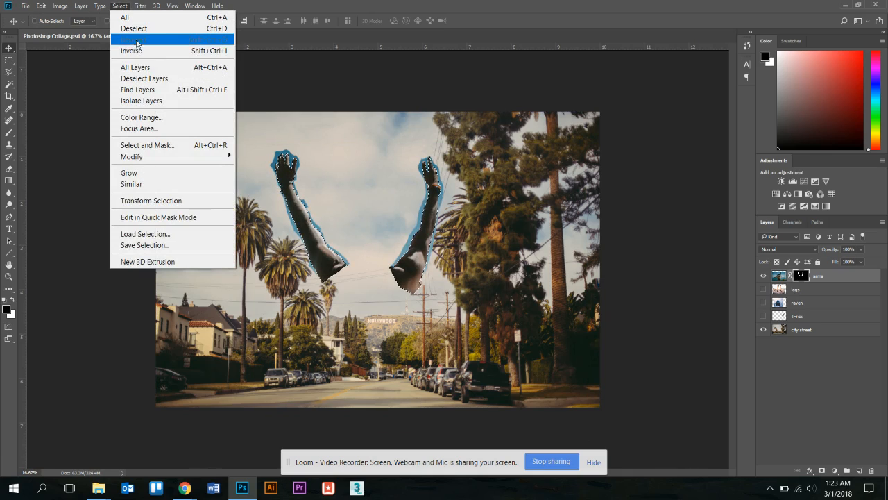
{"action": "left_click", "coordinate": [141, 48]}
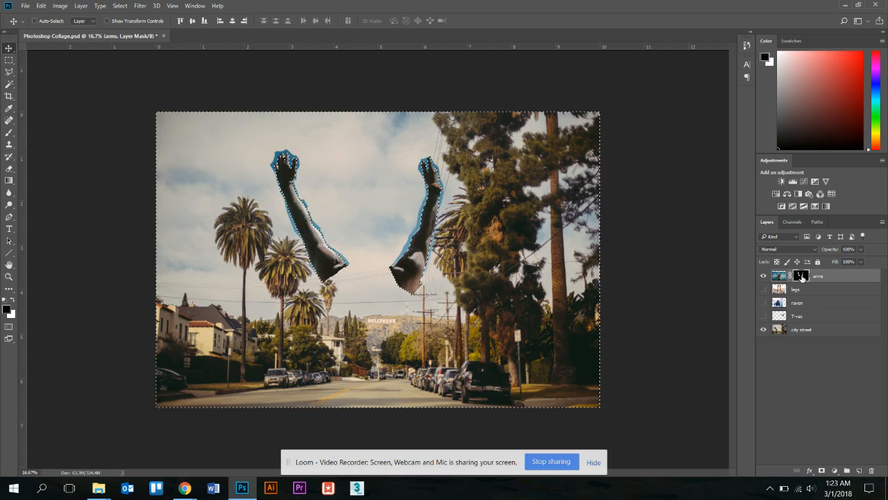
- Switch between the arms layer's image and its mask, leaving the layer mask as the active editing target
{"action": "left_click", "coordinate": [779, 278]}
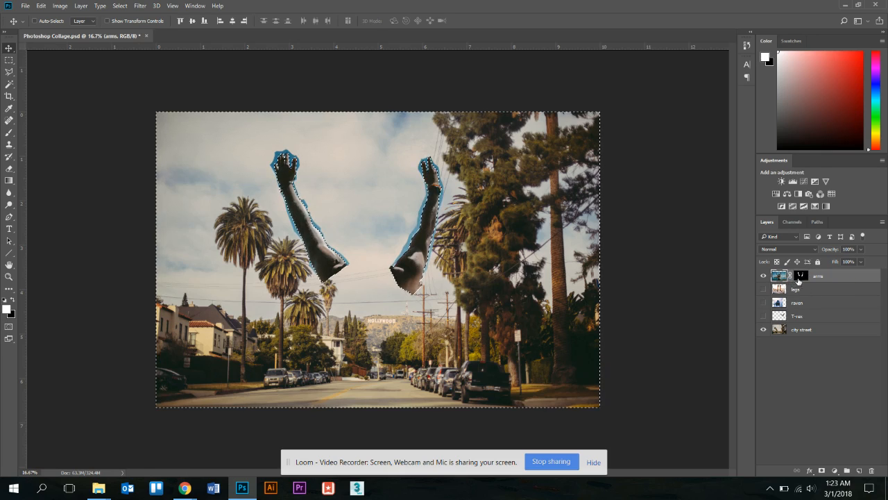
{"action": "left_click", "coordinate": [802, 278]}
{"action": "left_click", "coordinate": [777, 277]}
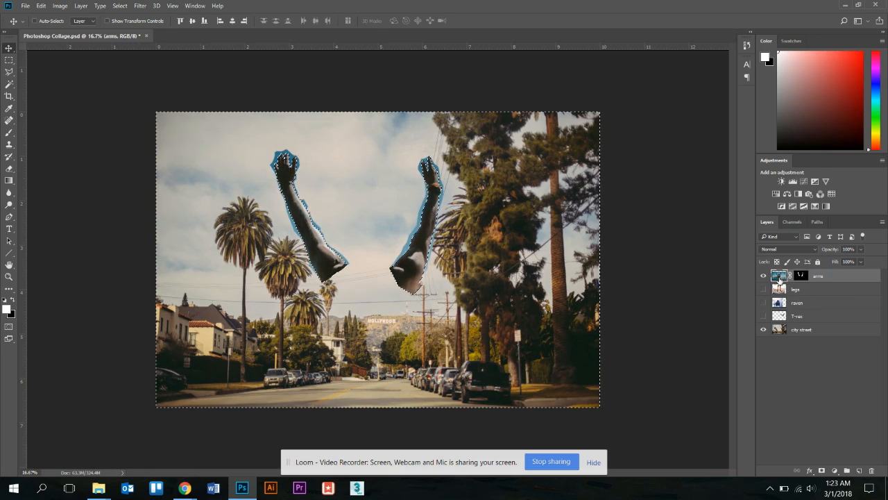
{"action": "left_click", "coordinate": [802, 277]}
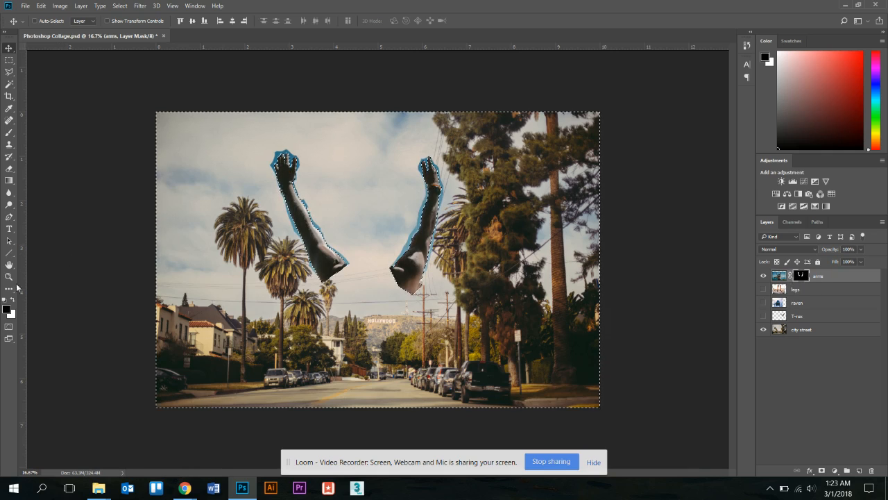
- Fill the selected area around the arms on the layer mask with the foreground color
{"action": "left_click", "coordinate": [42, 6]}
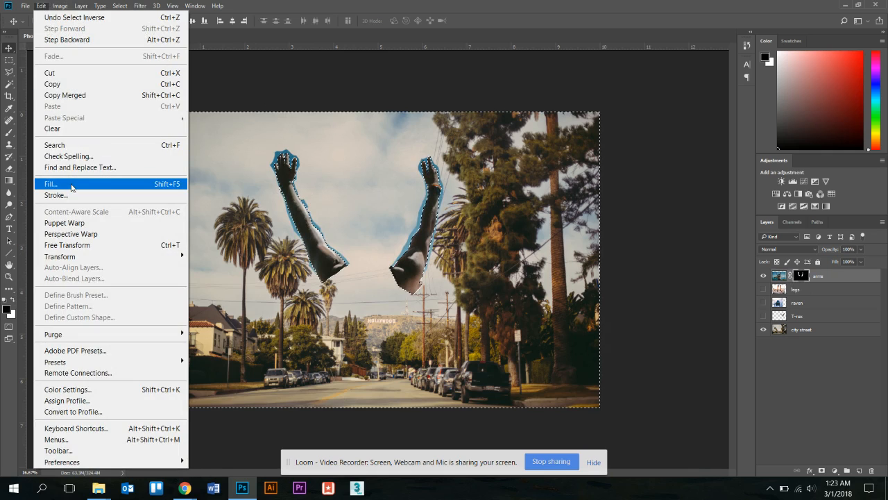
{"action": "left_click", "coordinate": [50, 184]}
{"action": "left_click", "coordinate": [465, 143]}
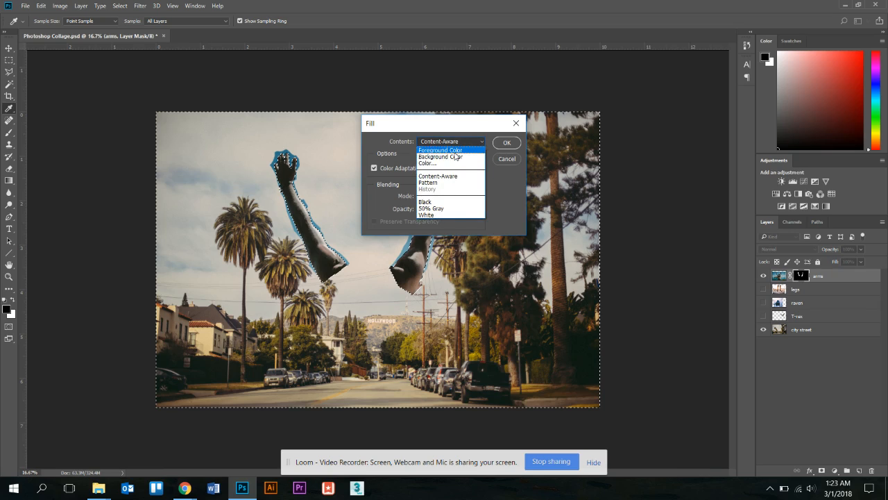
{"action": "left_click", "coordinate": [451, 150]}
{"action": "left_click", "coordinate": [507, 143]}
{"action": "key", "text": "v"}
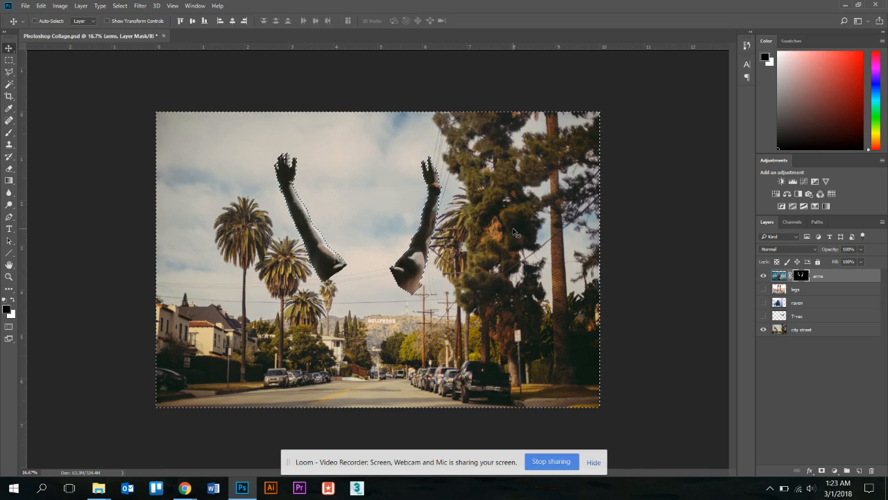
- Clear the selection and shift the cut-out arms slightly up and to the right over the sky
{"action": "key", "text": "ctrl+plus"}
{"action": "key", "text": "ctrl+plus"}
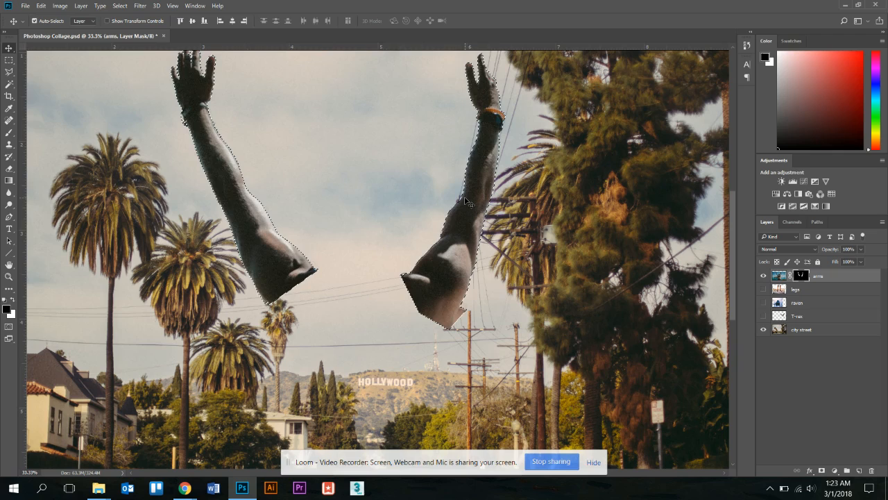
{"action": "key", "text": "ctrl+d"}
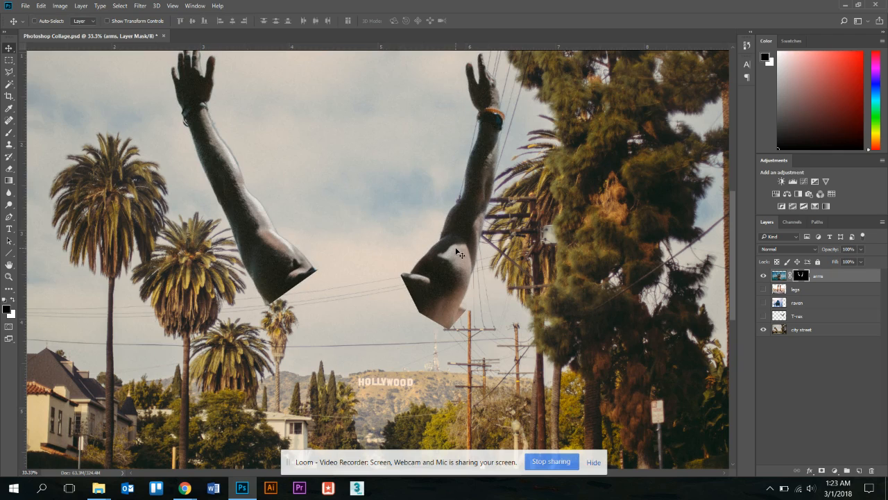
{"action": "key", "text": "space"}
{"action": "left_click_drag", "start_coordinate": [422, 180], "coordinate": [427, 252]}
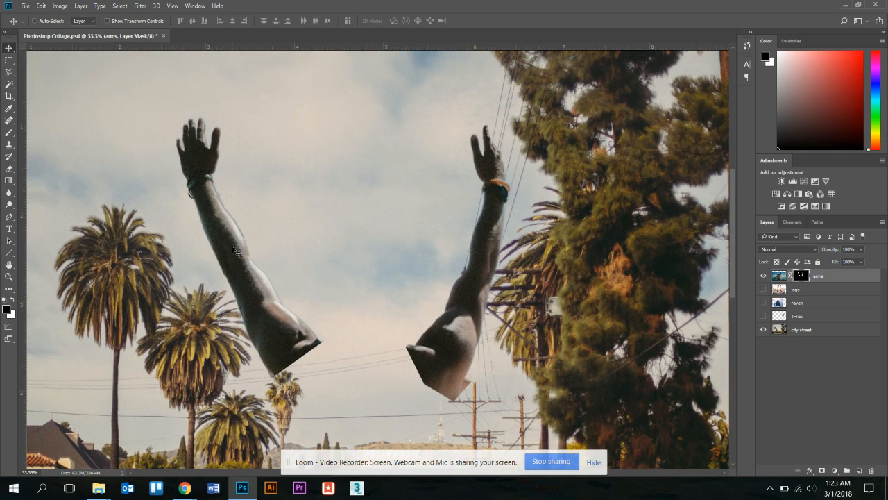
{"action": "left_click_drag", "start_coordinate": [236, 251], "coordinate": [250, 229]}
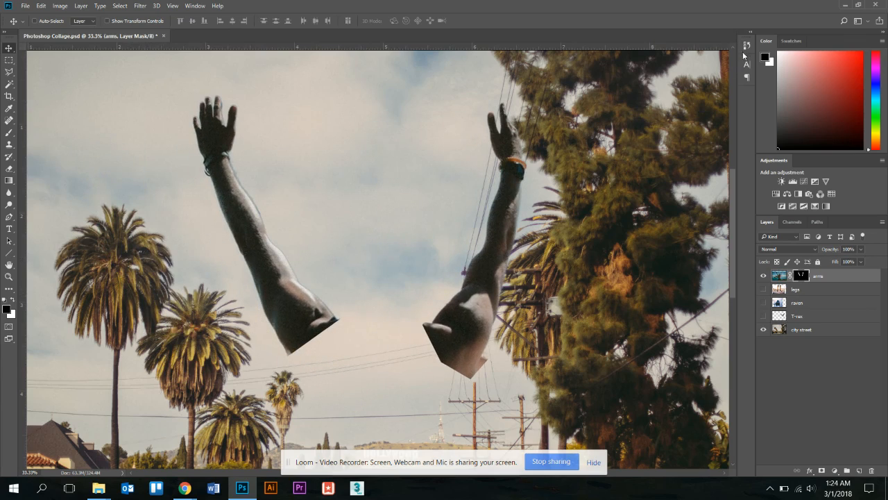
- Step the document history back to the Select Inverse state, undoing the move, the deselection and the mask fill
{"action": "left_click", "coordinate": [747, 45]}
{"action": "left_click", "coordinate": [678, 236]}
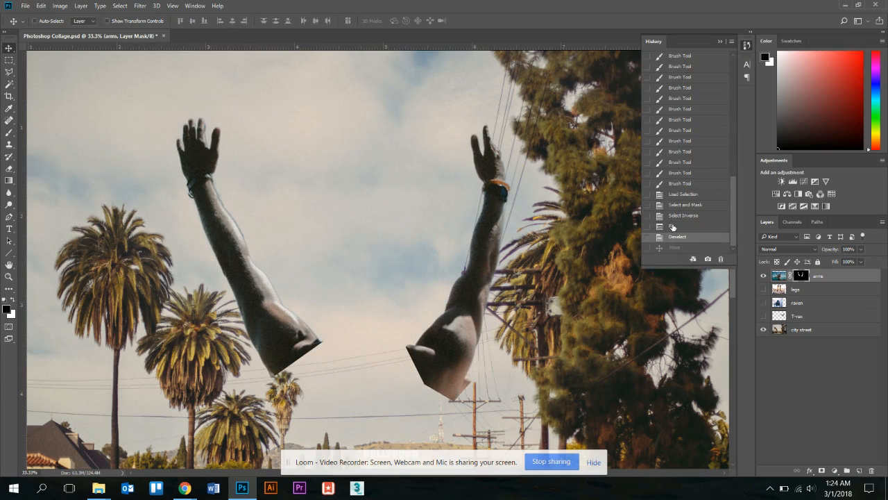
{"action": "left_click", "coordinate": [672, 227]}
{"action": "left_click", "coordinate": [677, 216]}
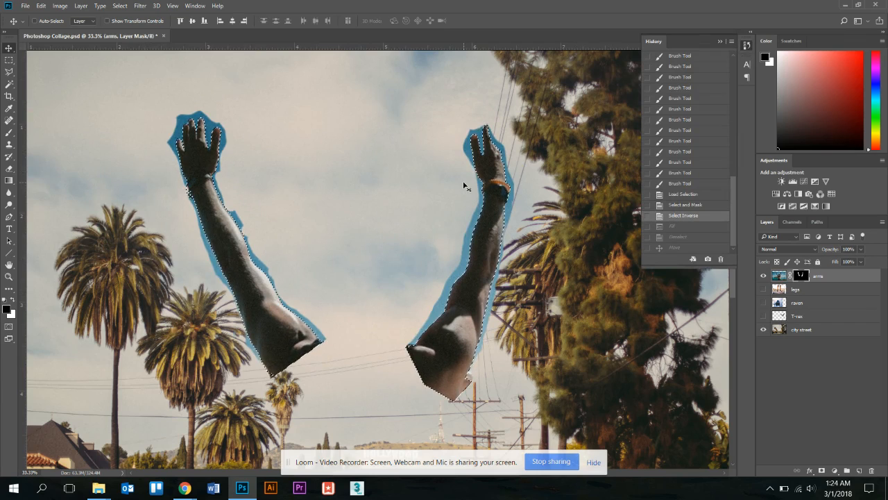
- Examine the inverted selection by switching several times between the Quick Mask overlay and the selection outline
{"action": "key", "text": "ctrl+0"}
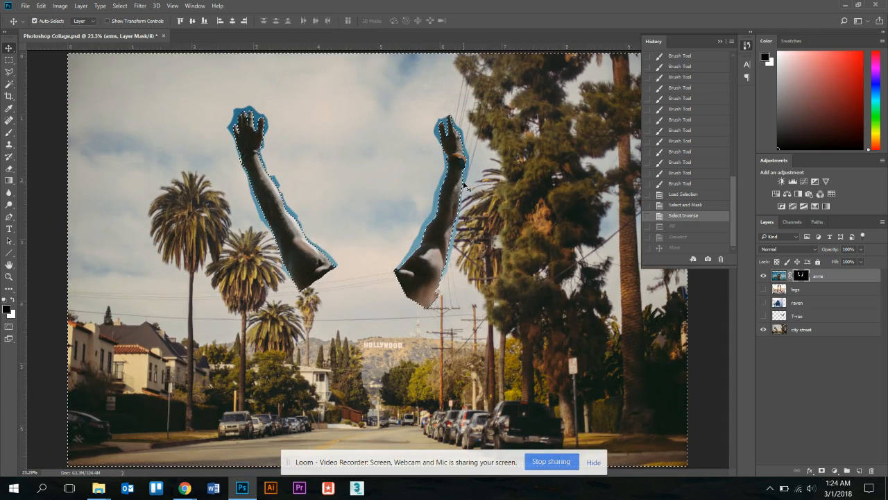
{"action": "key", "text": "ctrl+minus"}
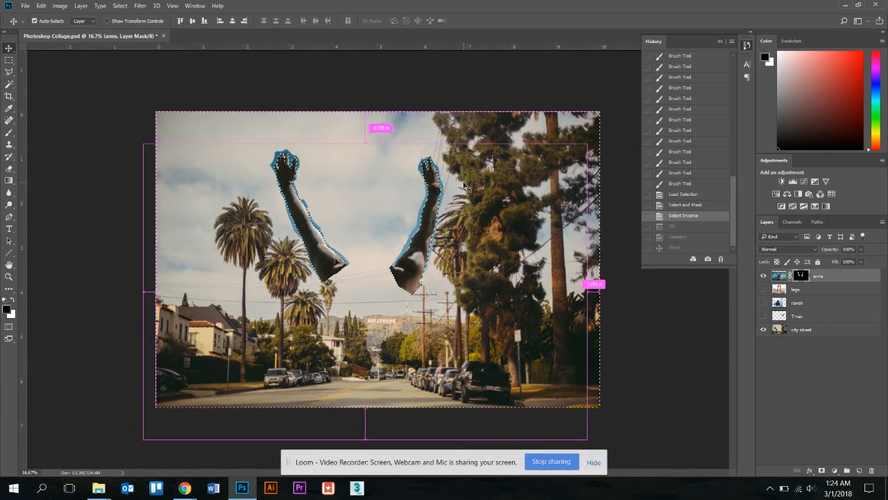
{"action": "key", "text": "q"}
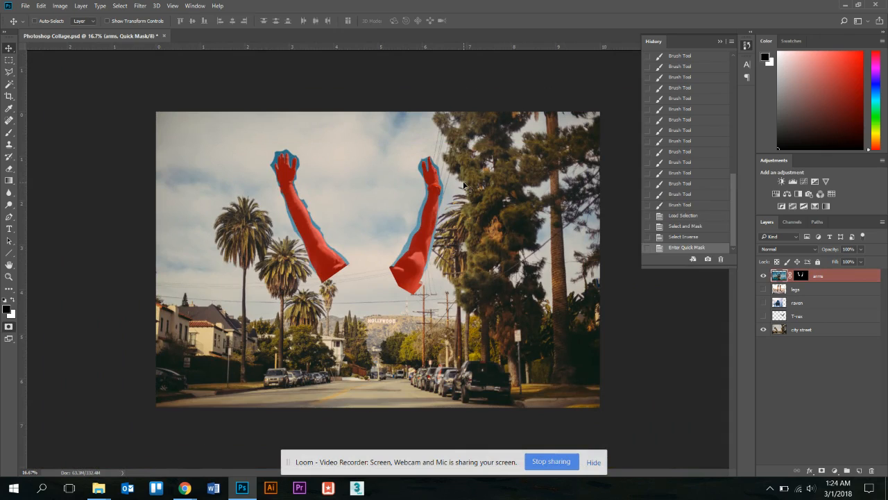
{"action": "key", "text": "q"}
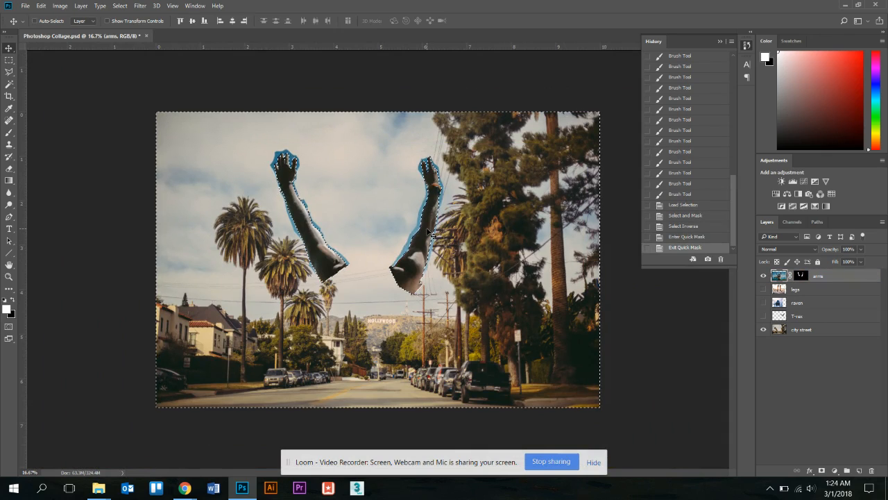
{"action": "key", "text": "q"}
{"action": "key", "text": "q"}
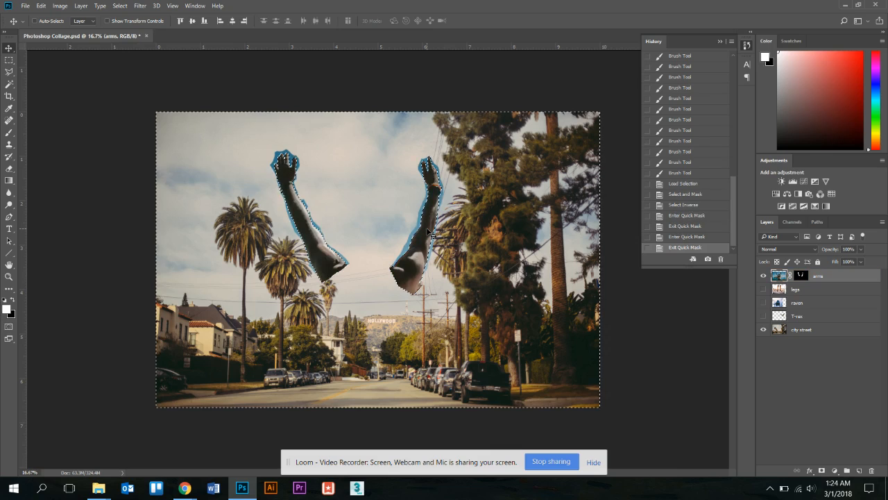
{"action": "key", "text": "q"}
{"action": "key", "text": "q"}
{"action": "key", "text": "ctrl"}
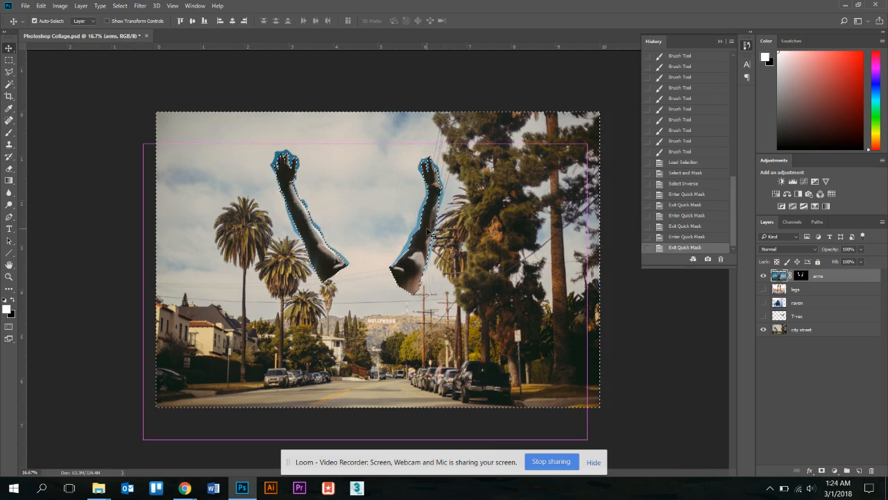
{"action": "key", "text": "ctrl+plus"}
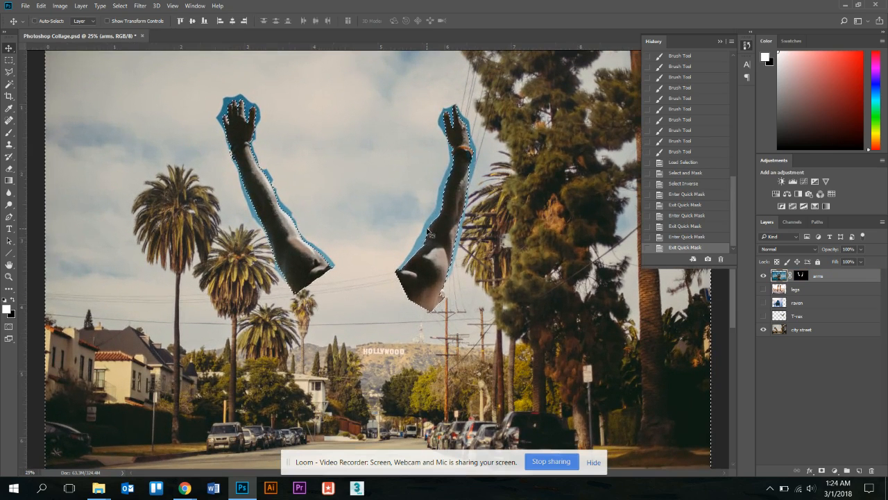
- Make the arms layer's mask the active editing target again
{"action": "left_click", "coordinate": [802, 277]}
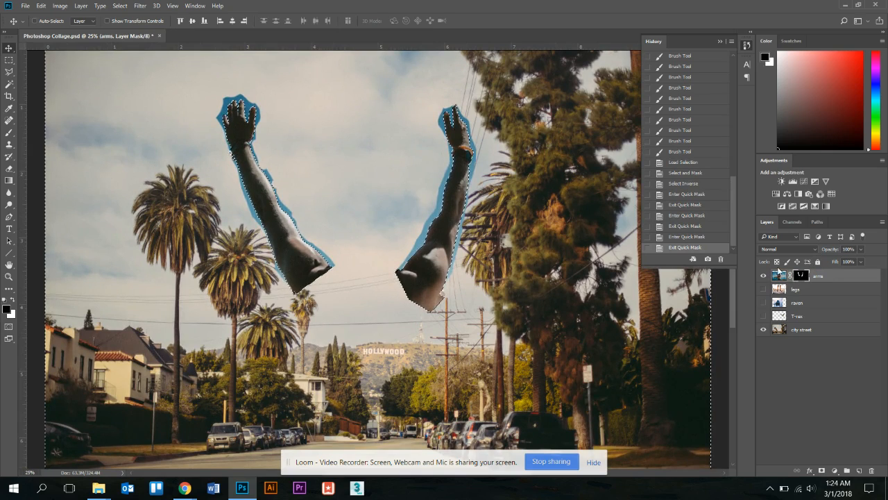
{"action": "left_click_drag", "start_coordinate": [195, 184], "coordinate": [250, 226]}
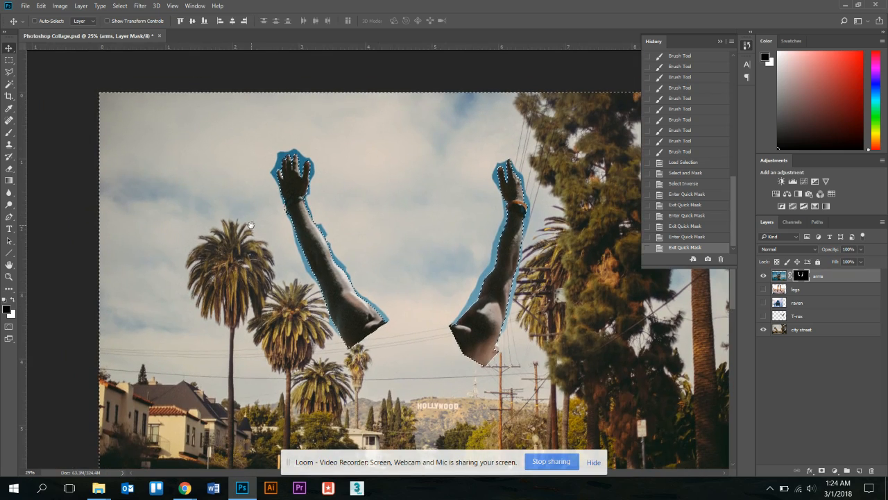
{"action": "left_click", "coordinate": [42, 5]}
{"action": "left_click", "coordinate": [92, 190]}
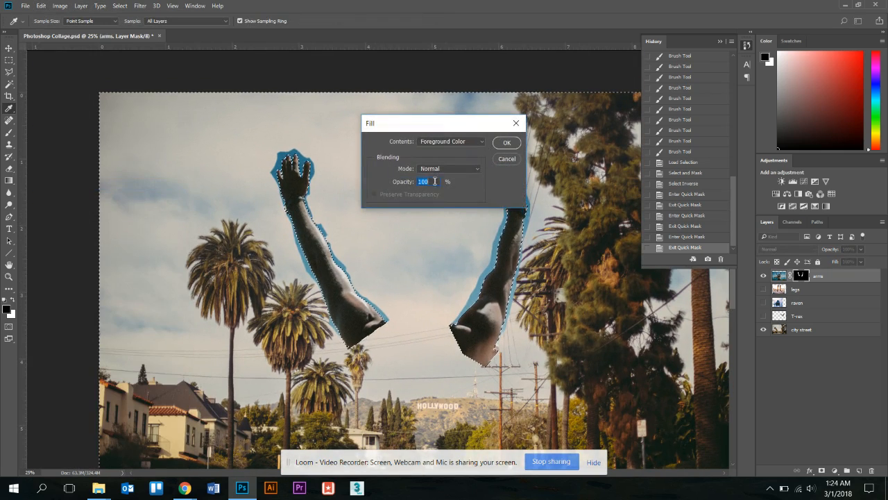
{"action": "left_click", "coordinate": [512, 159]}
{"action": "key", "text": "v"}
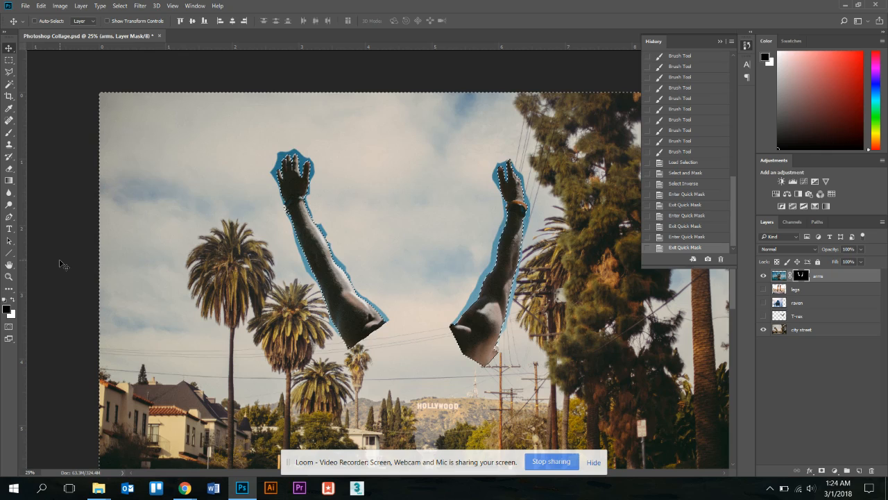
- Try filling the selected mask area with the black foreground color, compare before and after, and undo the fill
{"action": "key", "text": "alt+BackSpace"}
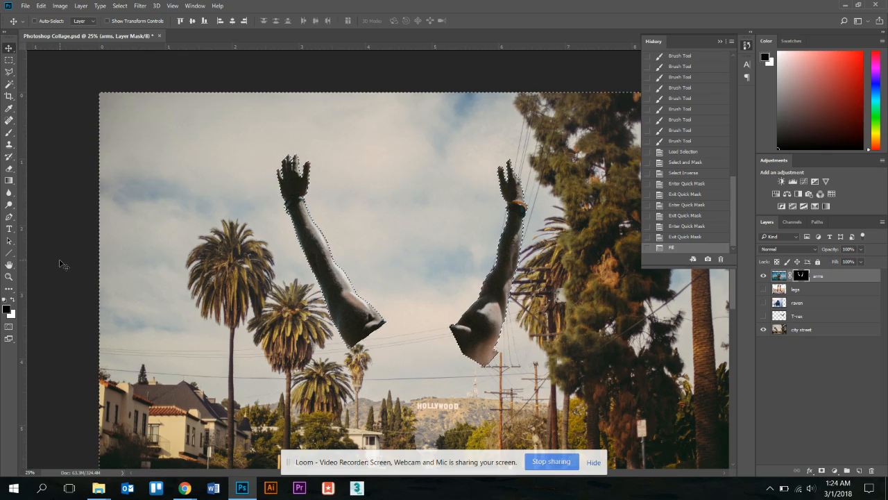
{"action": "key", "text": "ctrl+z"}
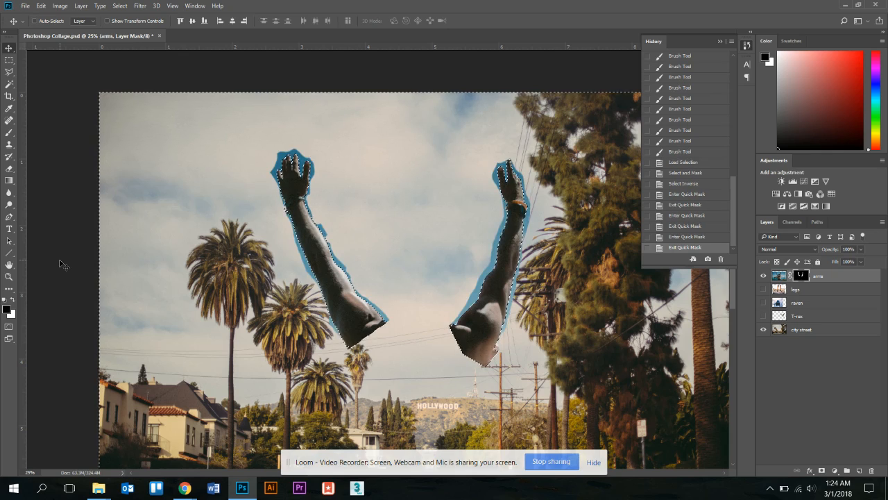
{"action": "key", "text": "ctrl+z"}
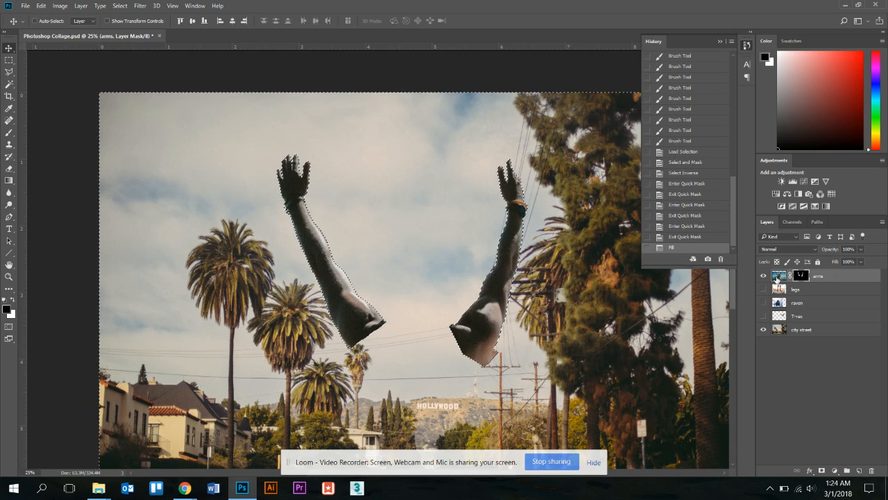
{"action": "key", "text": "ctrl+z"}
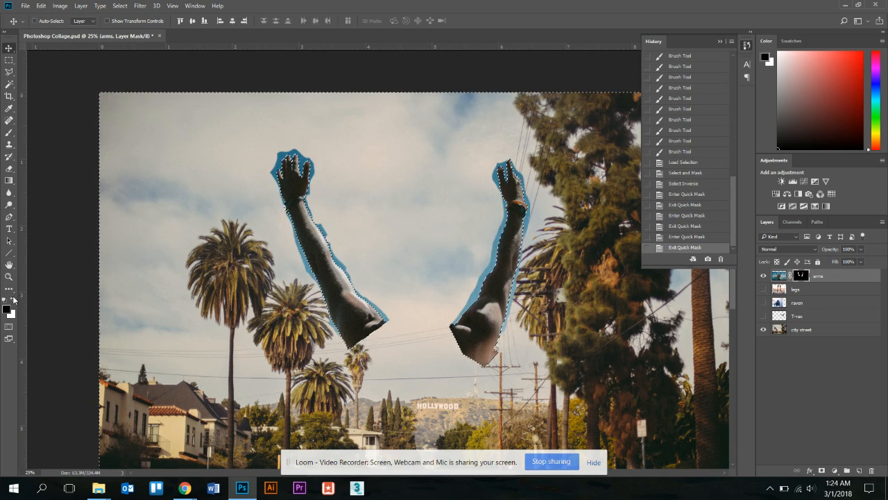
- Try the white background color and the black foreground color alternately as mask fills, undoing each one
{"action": "key", "text": "ctrl+BackSpace"}
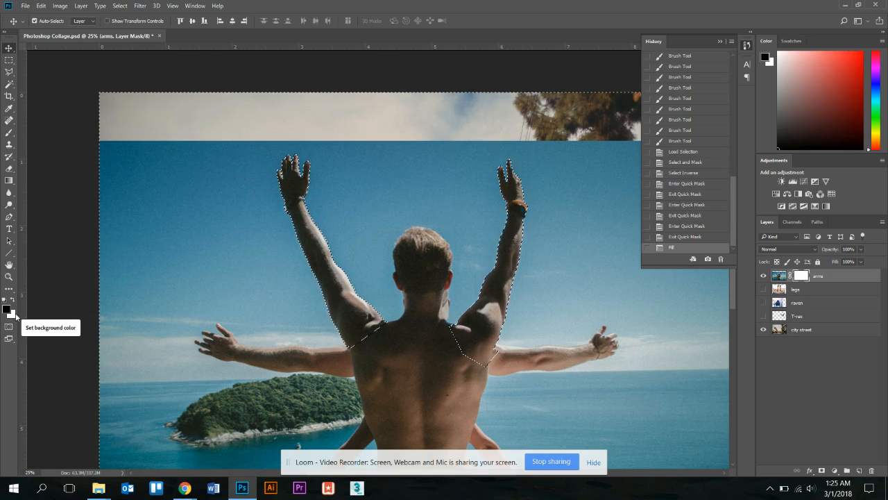
{"action": "key", "text": "ctrl+z"}
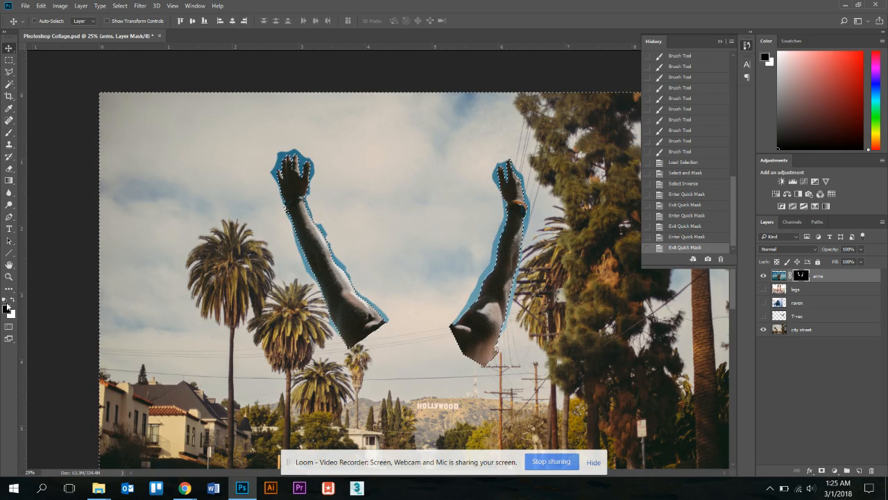
{"action": "key", "text": "alt+BackSpace"}
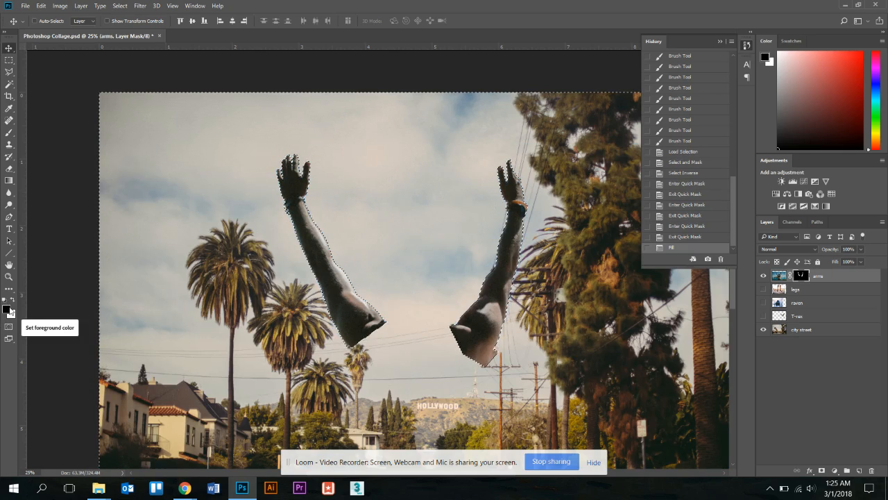
{"action": "key", "text": "ctrl+z"}
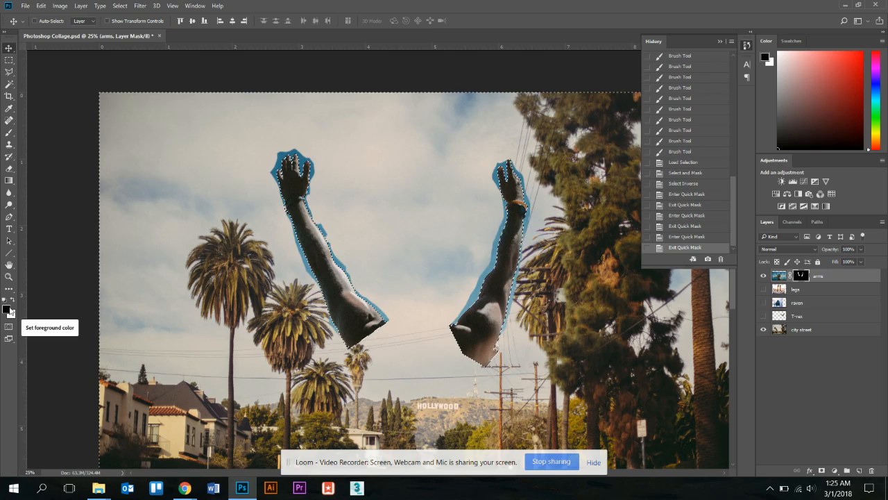
{"action": "key", "text": "ctrl+BackSpace"}
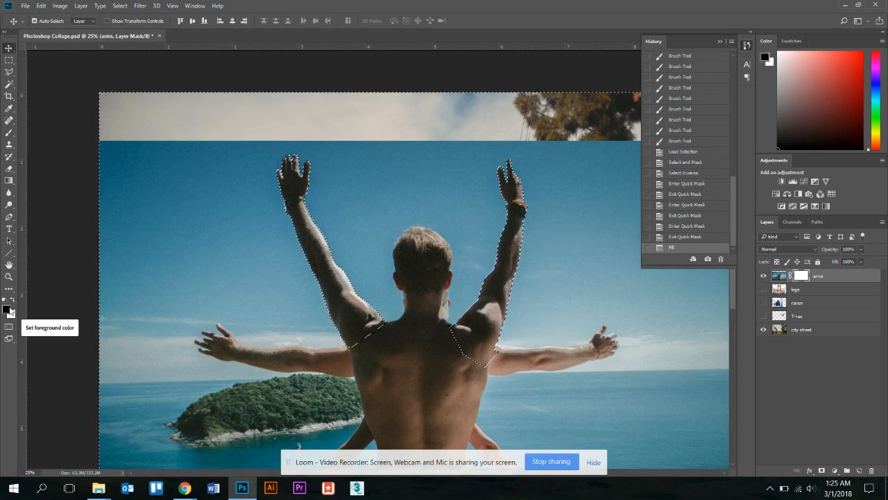
{"action": "key", "text": "ctrl+z"}
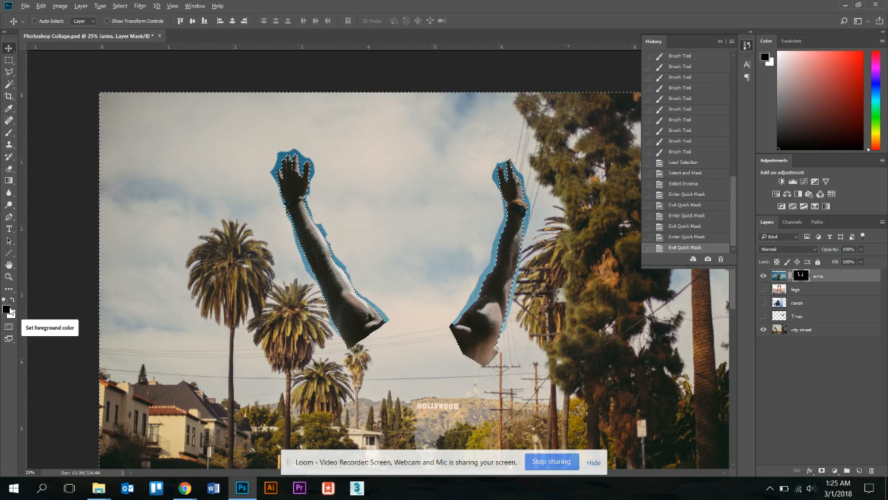
{"action": "key", "text": "alt+BackSpace"}
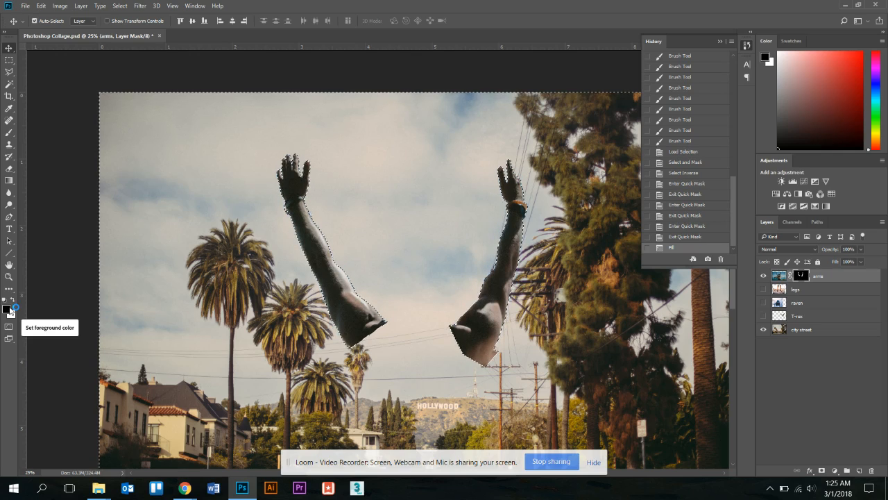
{"action": "key", "text": "ctrl+z"}
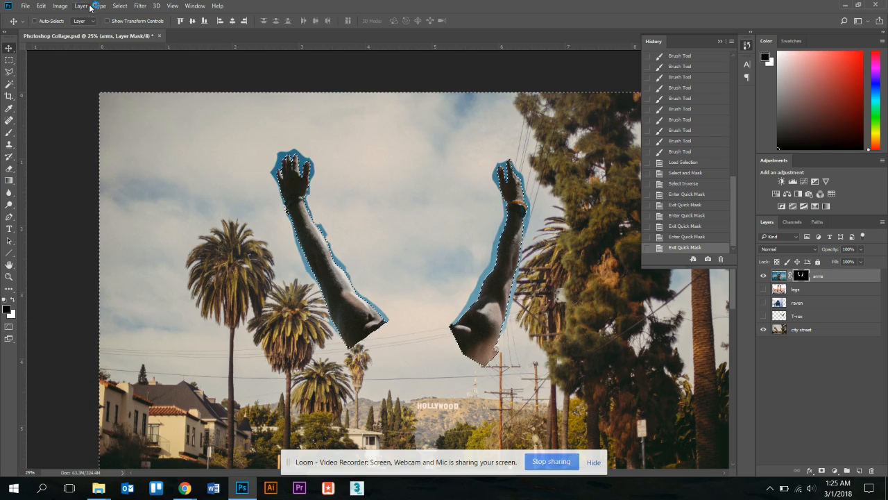
- Fill the selected mask area with the foreground color in Normal mode at 100% opacity, and clear the selection
{"action": "left_click", "coordinate": [41, 5]}
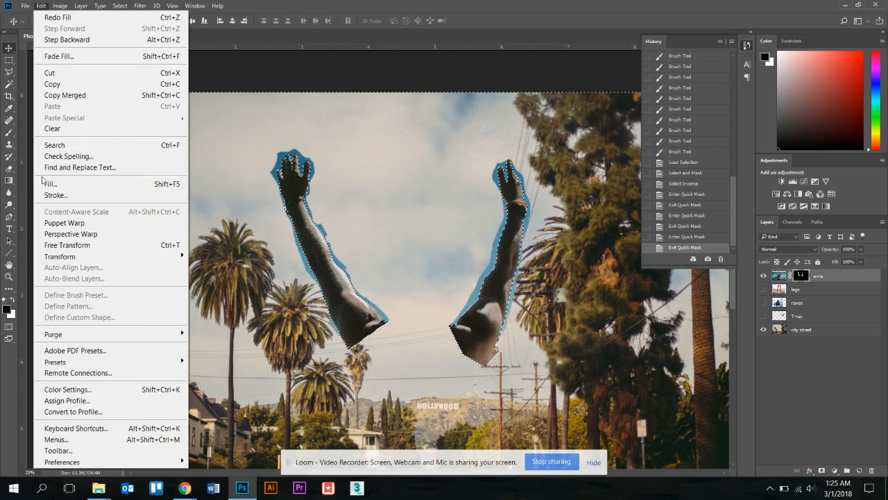
{"action": "left_click", "coordinate": [46, 183]}
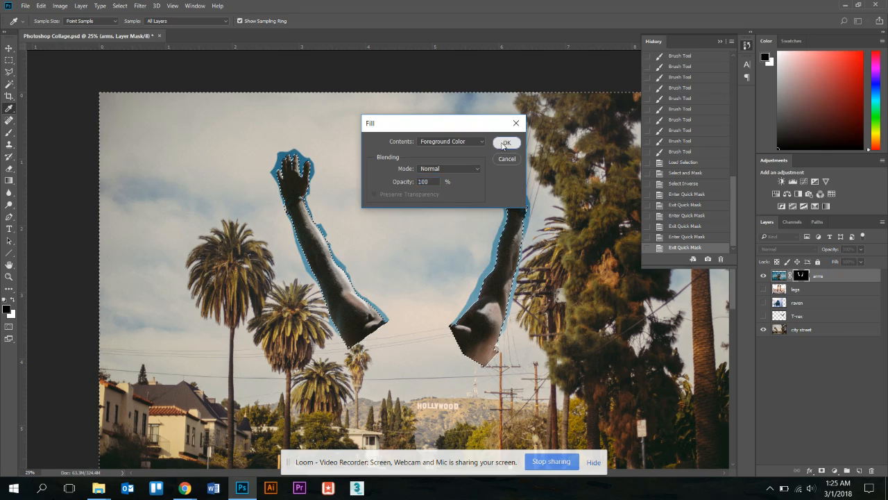
{"action": "left_click", "coordinate": [505, 143]}
{"action": "key", "text": "ctrl+d"}
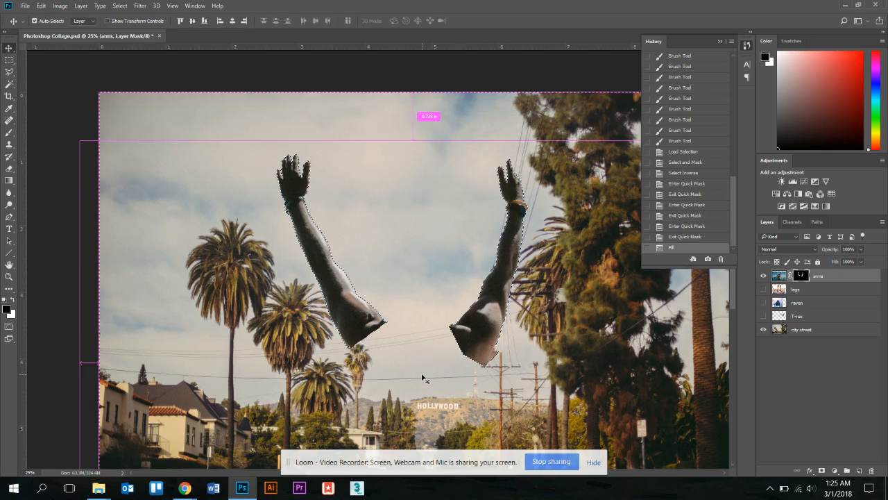
{"action": "key", "text": "ctrl+minus"}
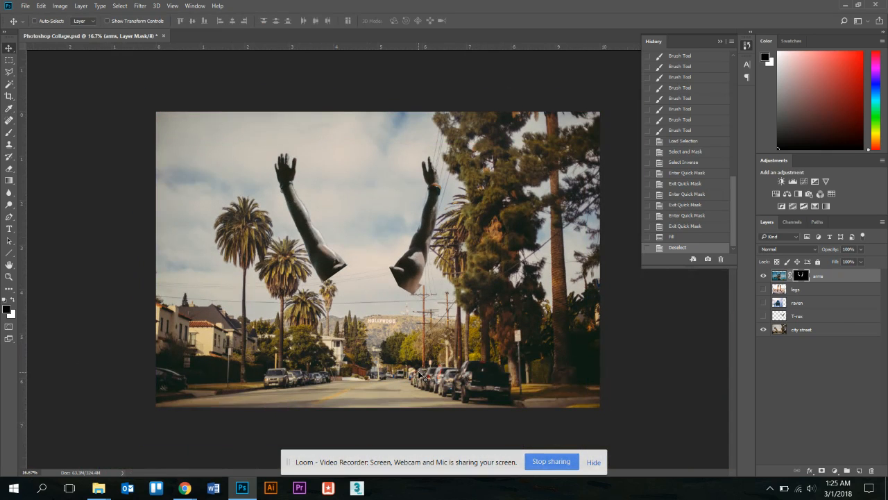